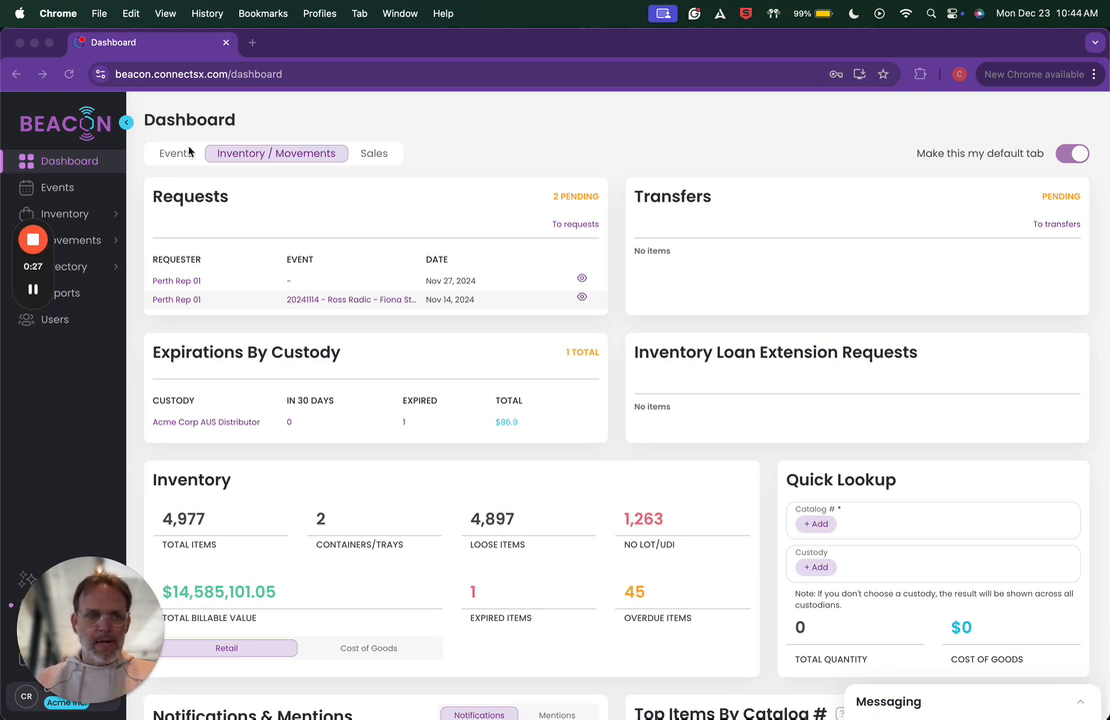
# Step: Open the Perth FSL custodian-only user and review its user-level settings through Quick Transfer
pyautogui.moveTo(52, 287); pyautogui.dragTo(66, 478)
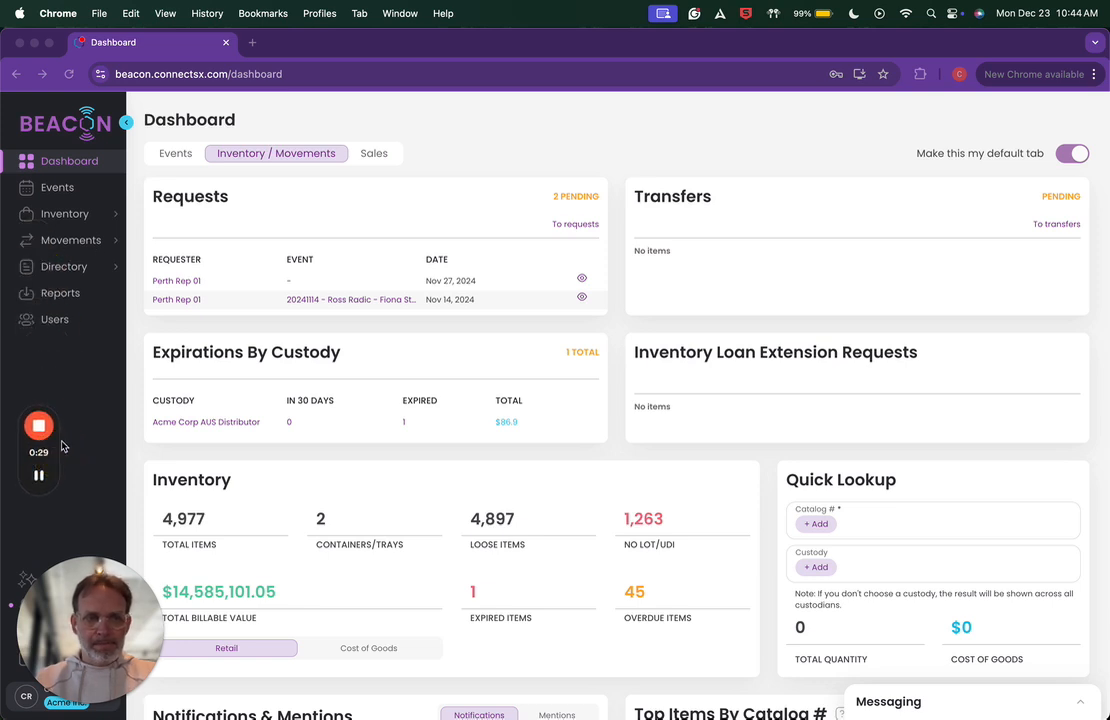
pyautogui.click(50, 321)
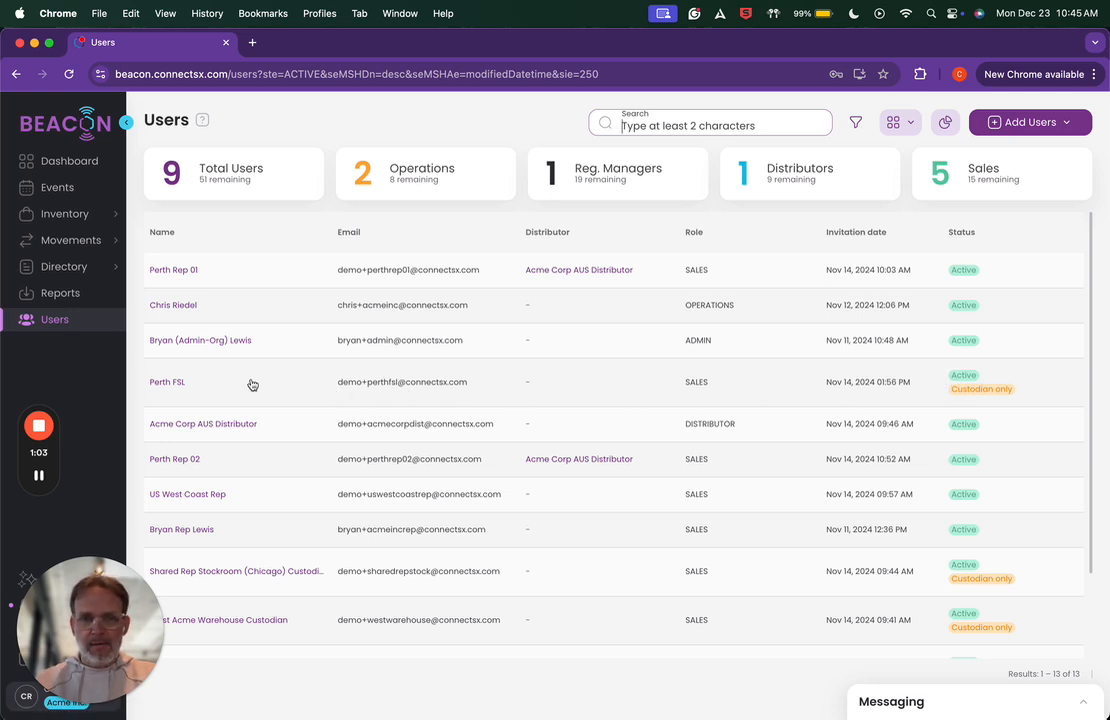
pyautogui.click(183, 386)
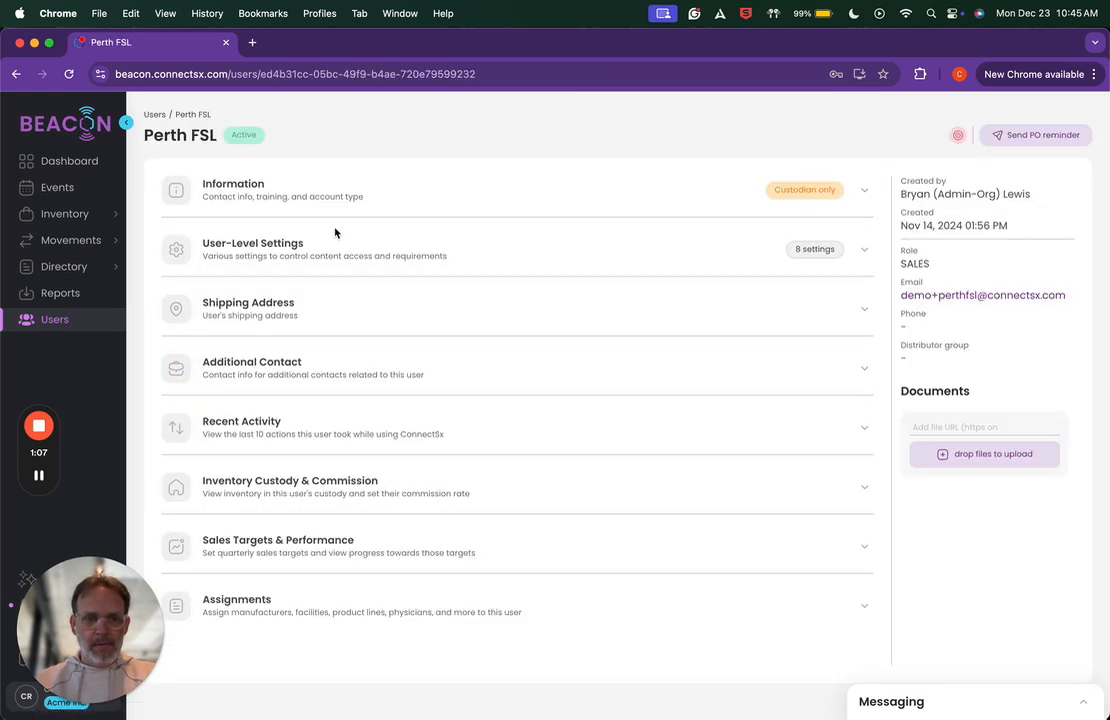
pyautogui.click(309, 250)
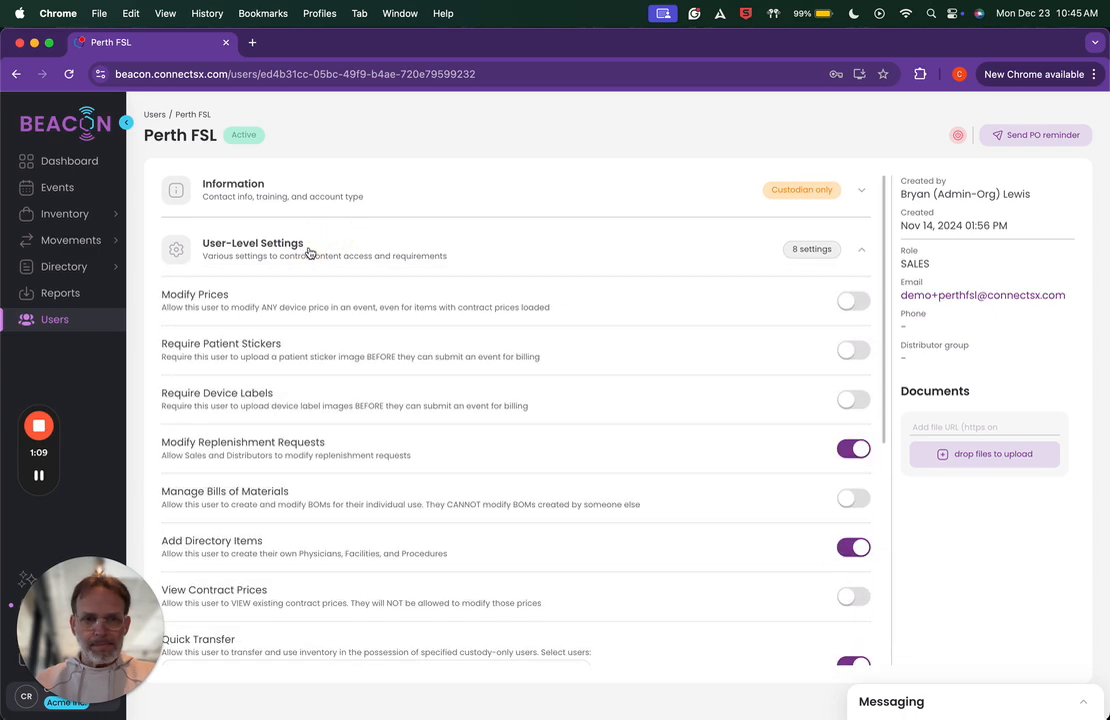
pyautogui.scroll(-2, 309, 252)
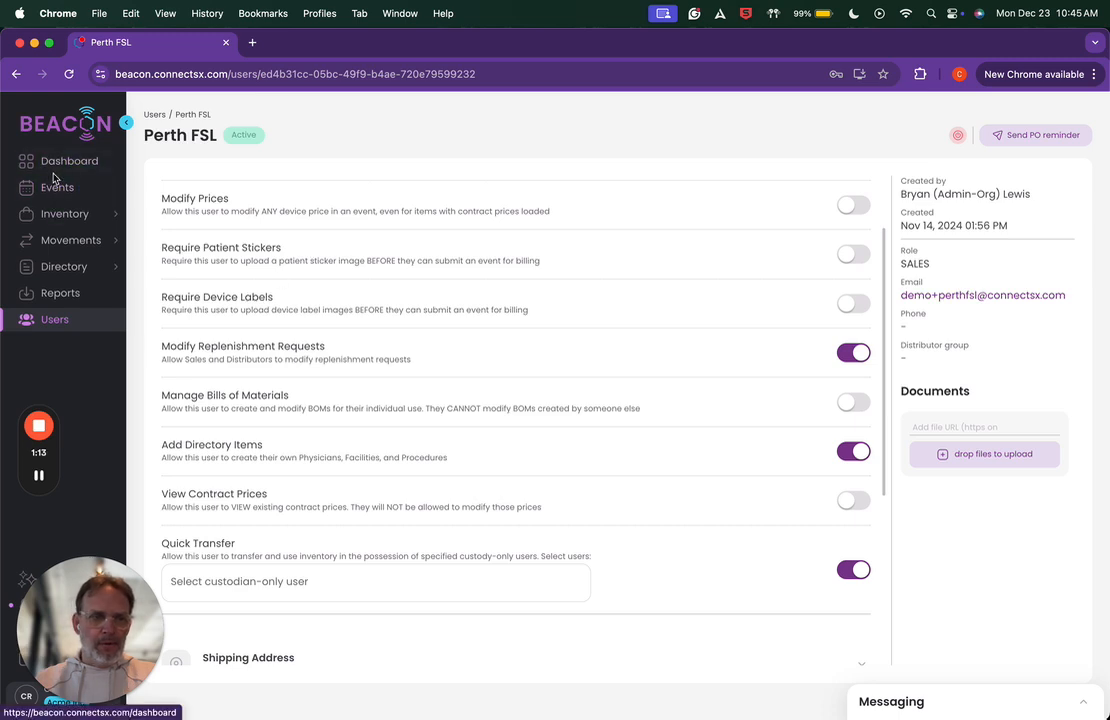
# Step: Filter the users to the Sales role, open Perth Rep 01 and review the Quick Transfer custodians in its user-level settings
pyautogui.click(56, 322)
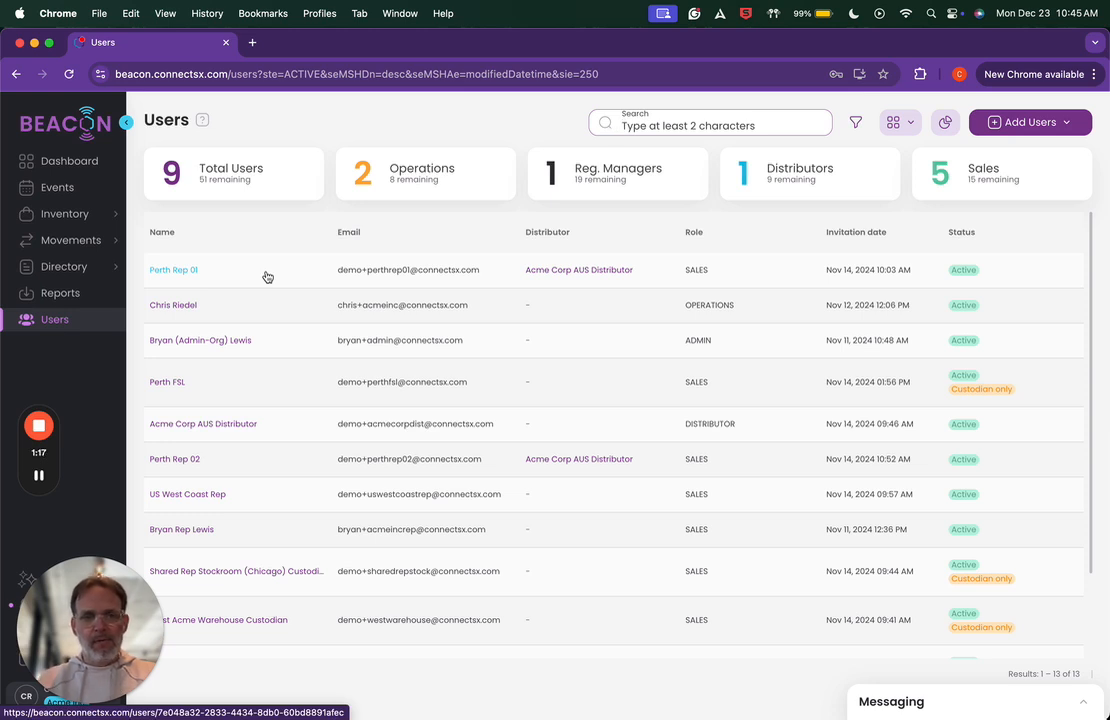
pyautogui.click(983, 175)
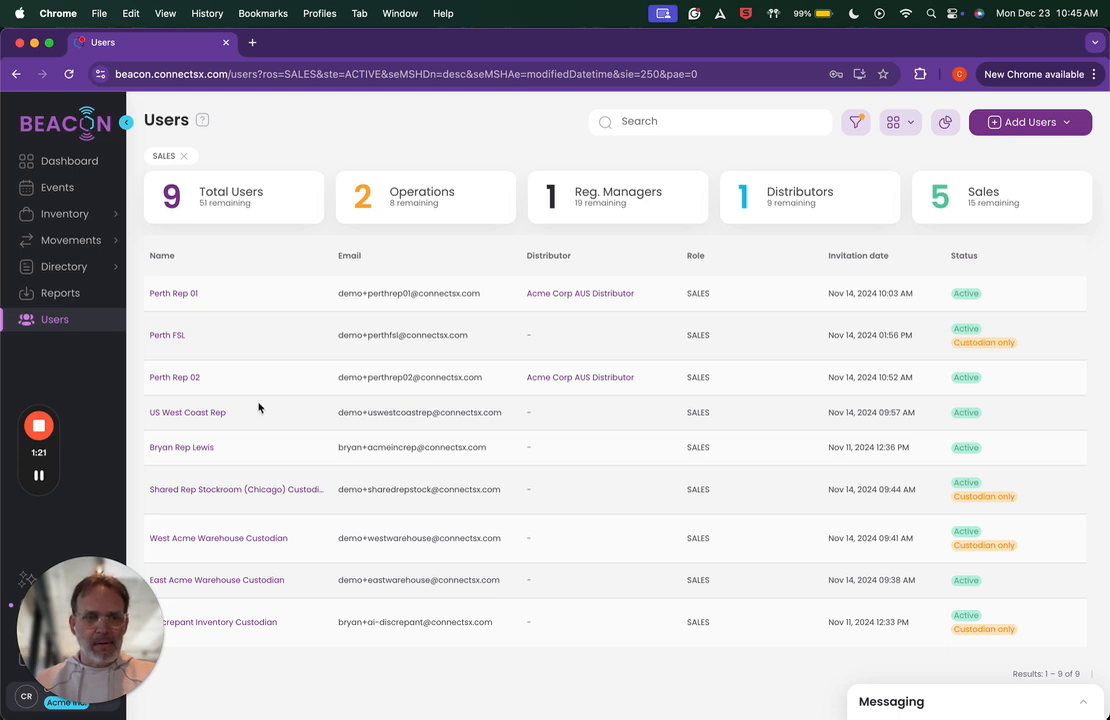
pyautogui.click(183, 297)
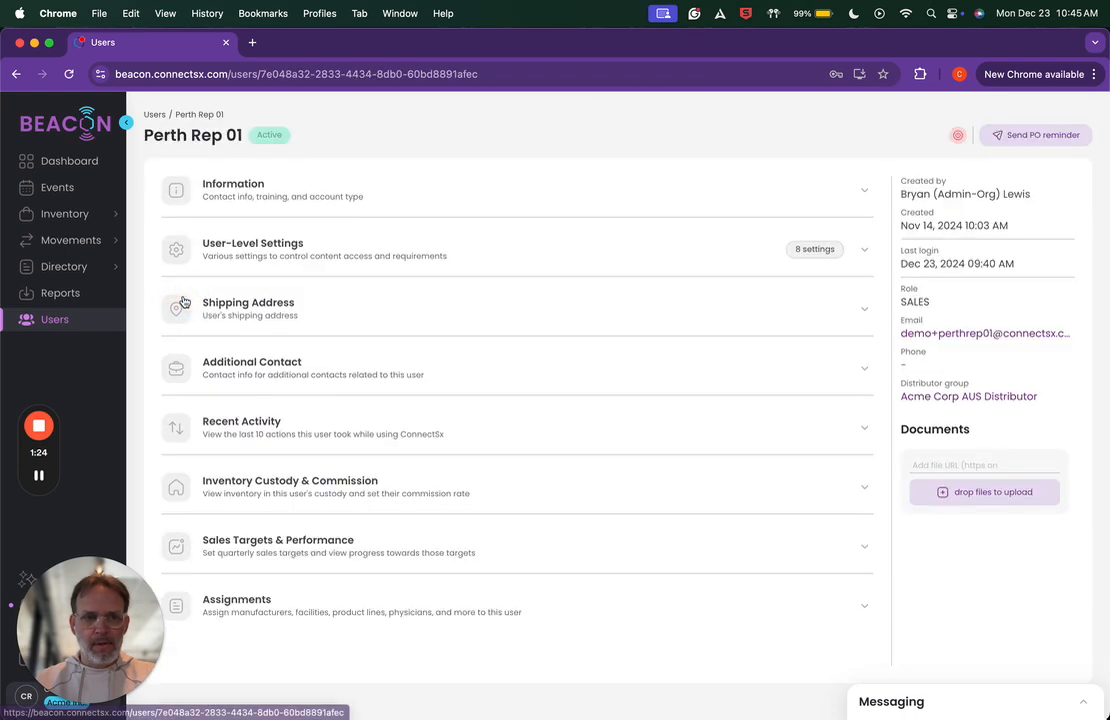
pyautogui.click(279, 248)
pyautogui.scroll(-5, 550, 492)
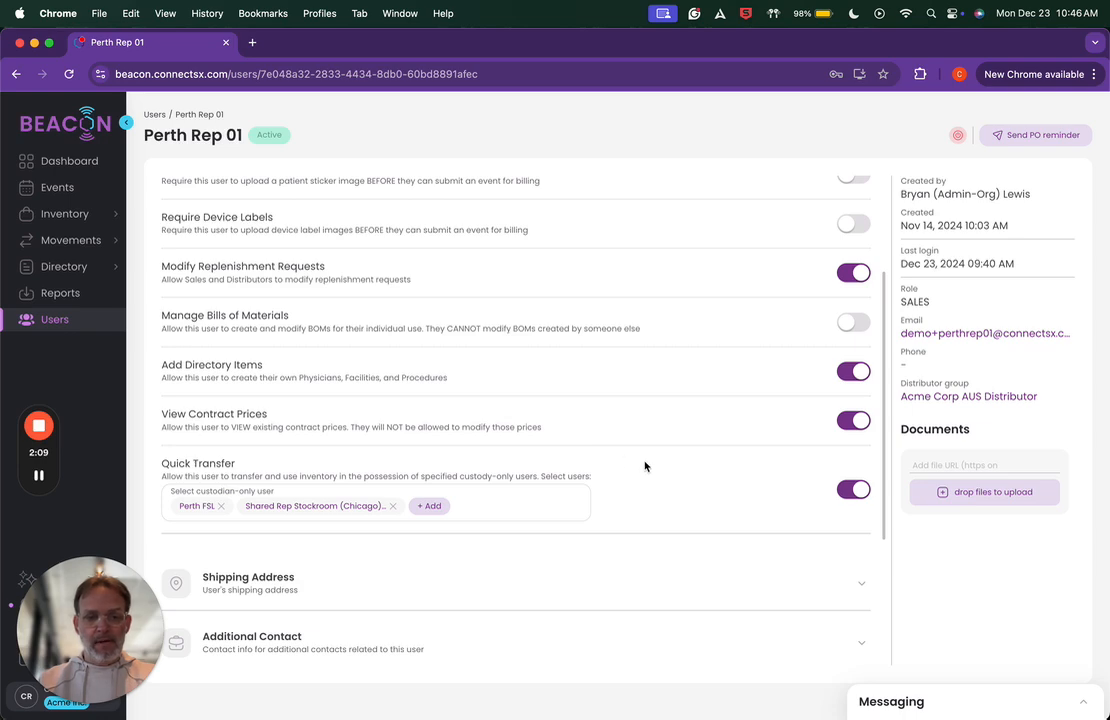
# Step: Switch to Safari and open the used-devices list of the open December 23, 2024 Fiona Stanley Hospital event
pyautogui.press('super+Tab')
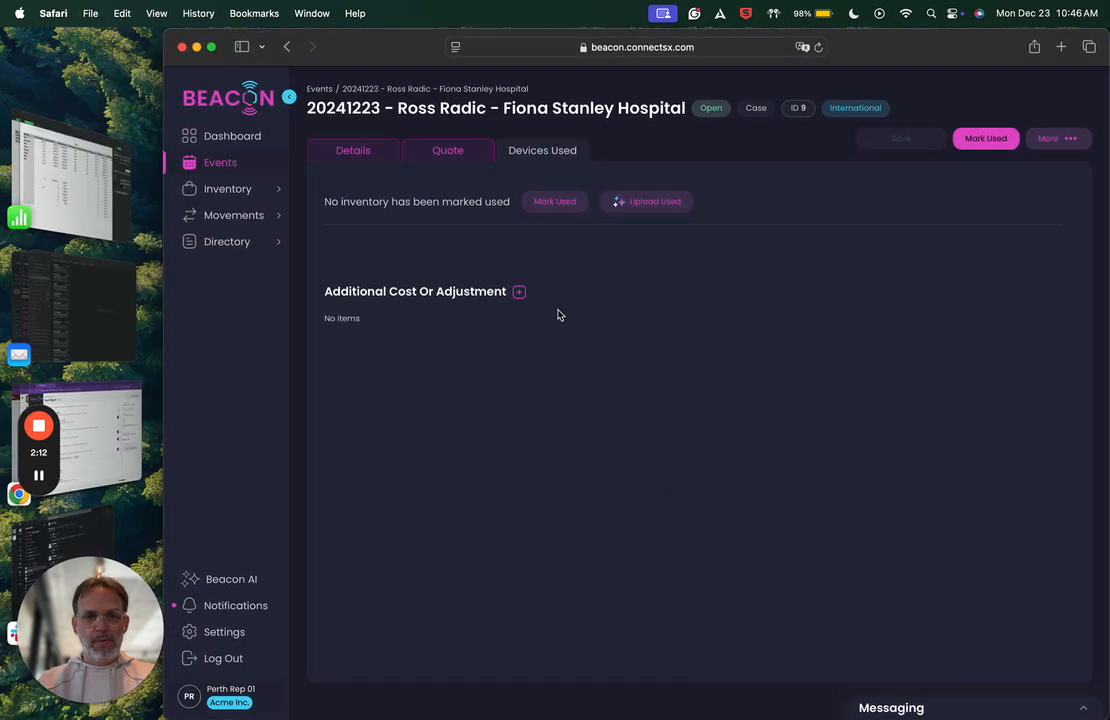
pyautogui.click(230, 163)
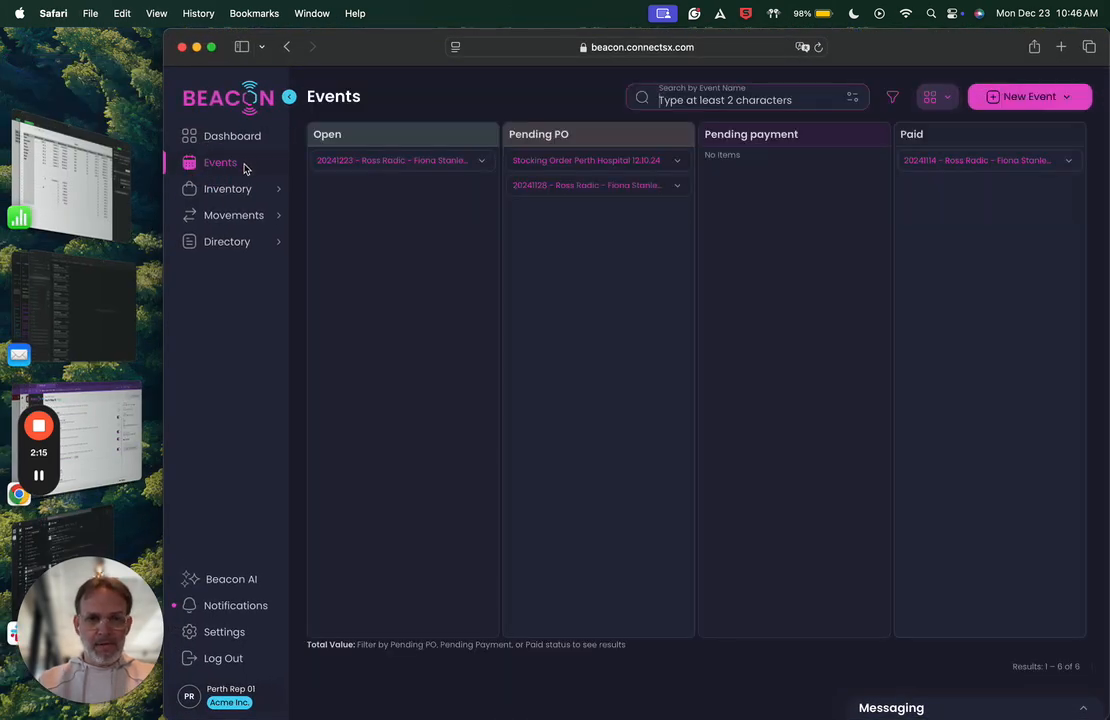
pyautogui.click(386, 162)
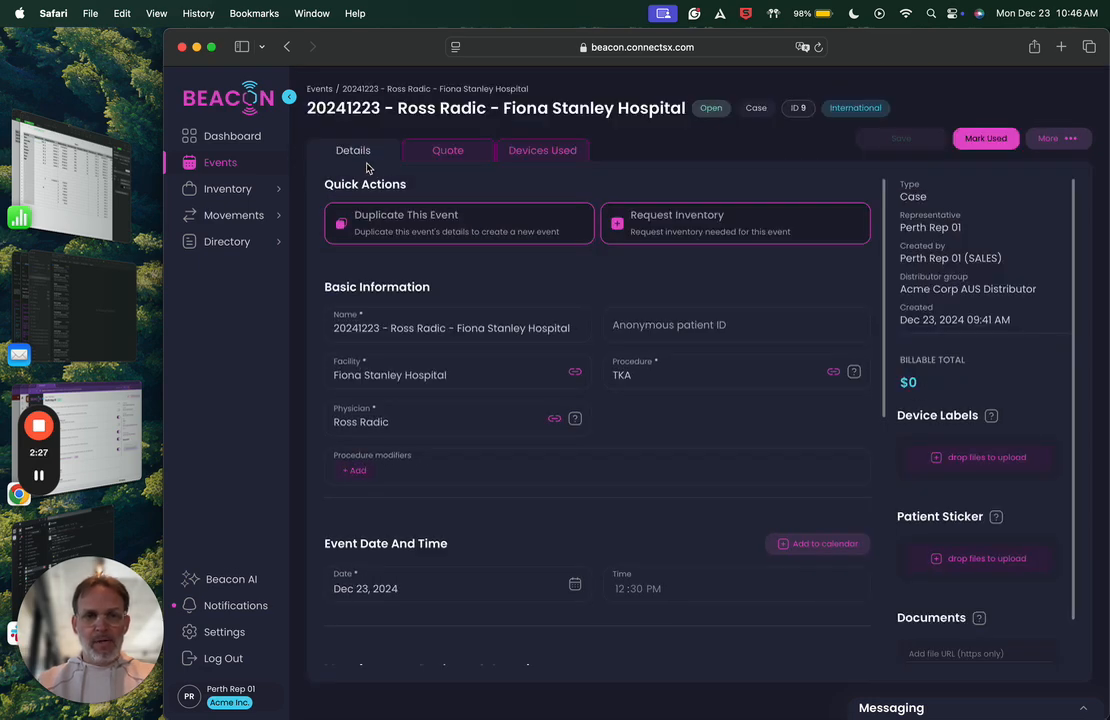
pyautogui.click(552, 152)
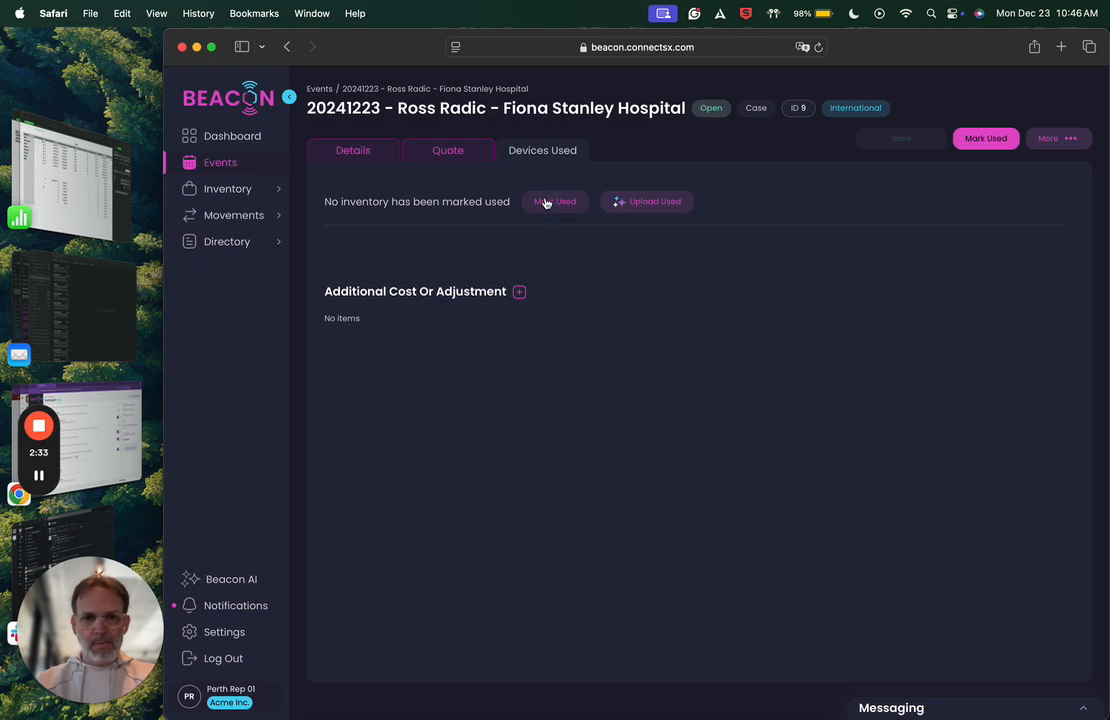
# Step: Start marking inventory used and set up a Quick Transfer from the Perth FSL custodian
pyautogui.click(543, 200)
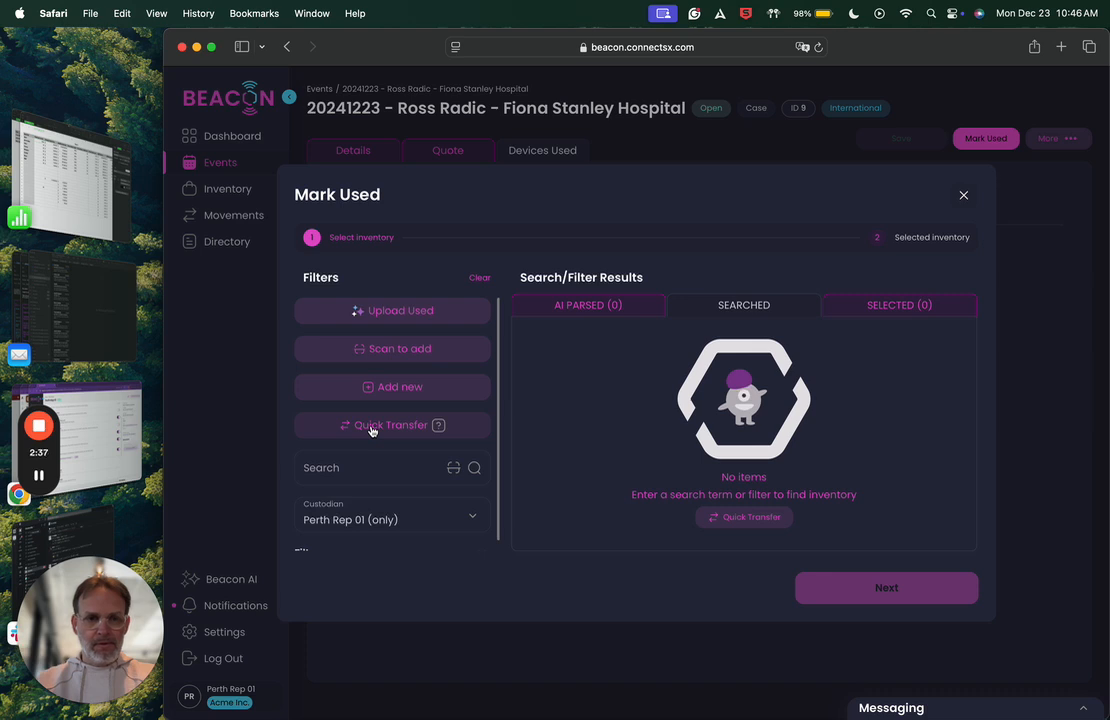
pyautogui.click(371, 428)
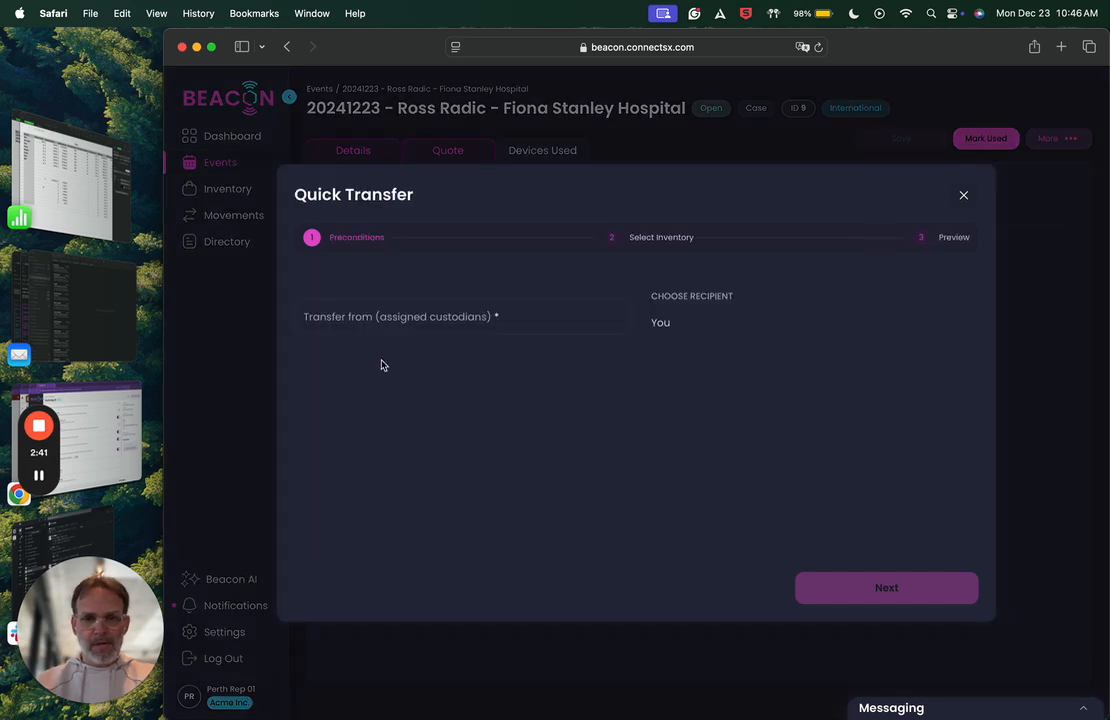
pyautogui.click(364, 315)
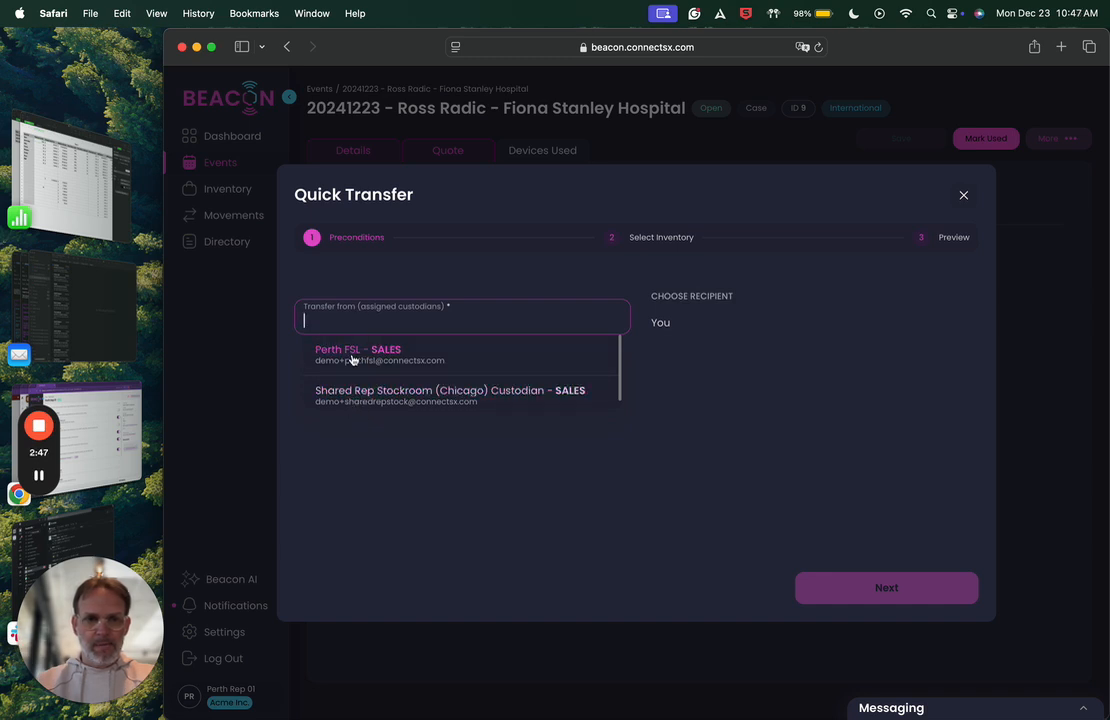
pyautogui.click(354, 355)
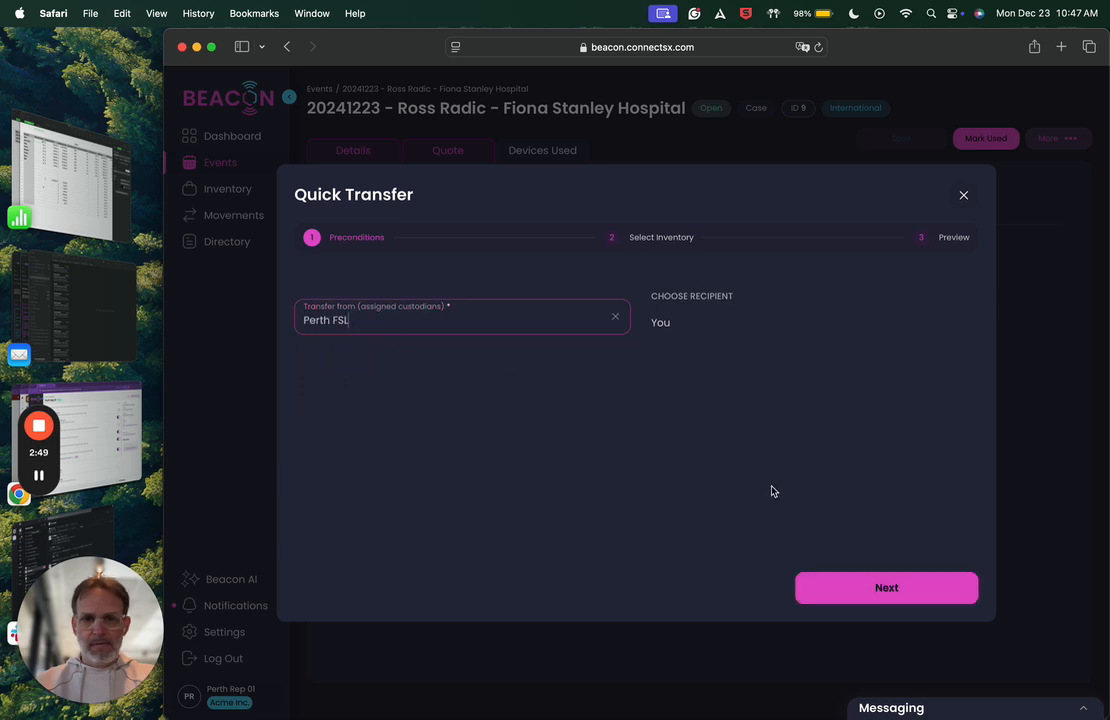
pyautogui.click(858, 588)
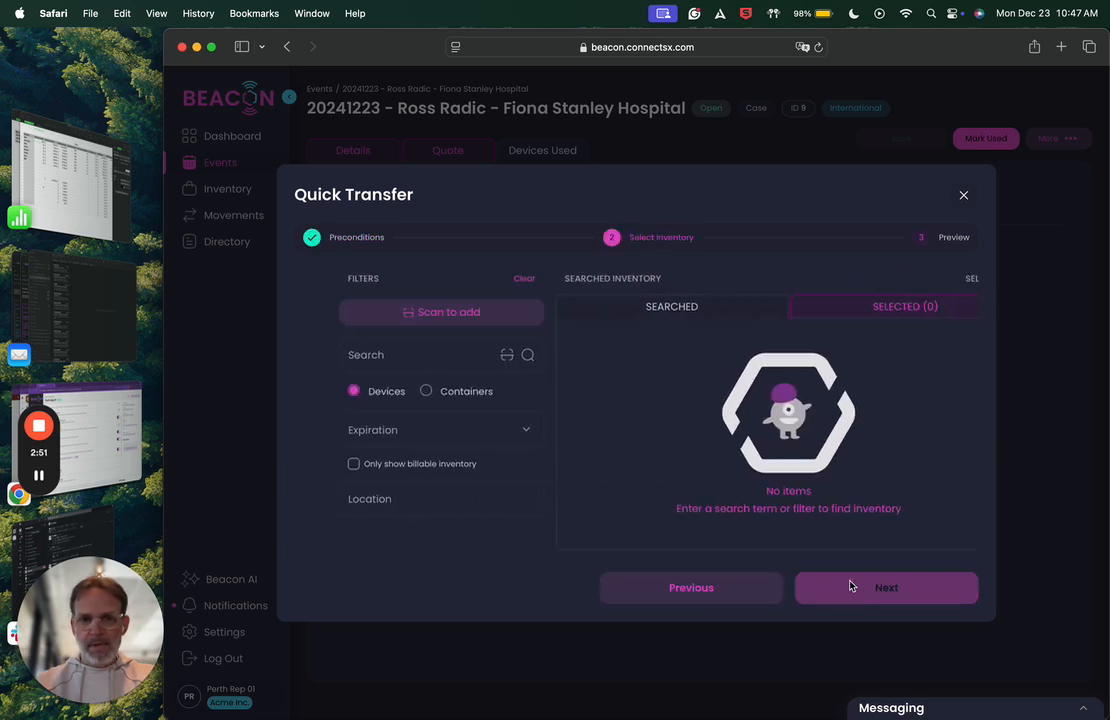
# Step: Select one INTRAFIX ADVANCE PEEK Screw each of catalog numbers 254817 and 254814 and create the transfer
pyautogui.click(484, 354)
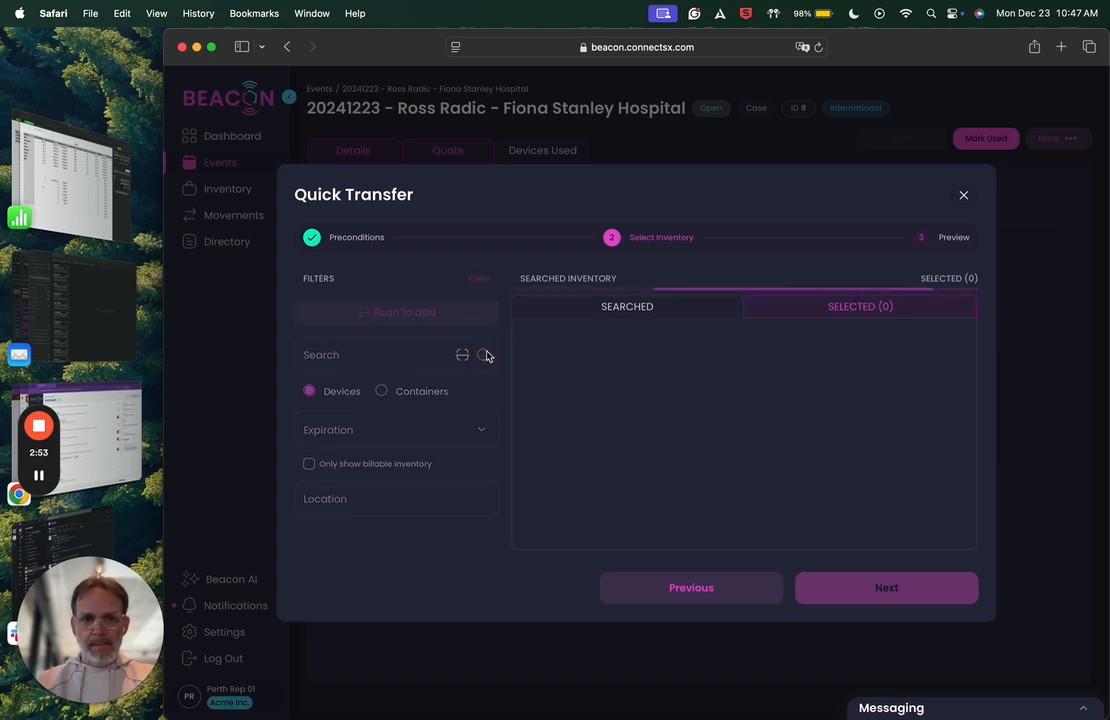
pyautogui.click(945, 331)
pyautogui.click(940, 331)
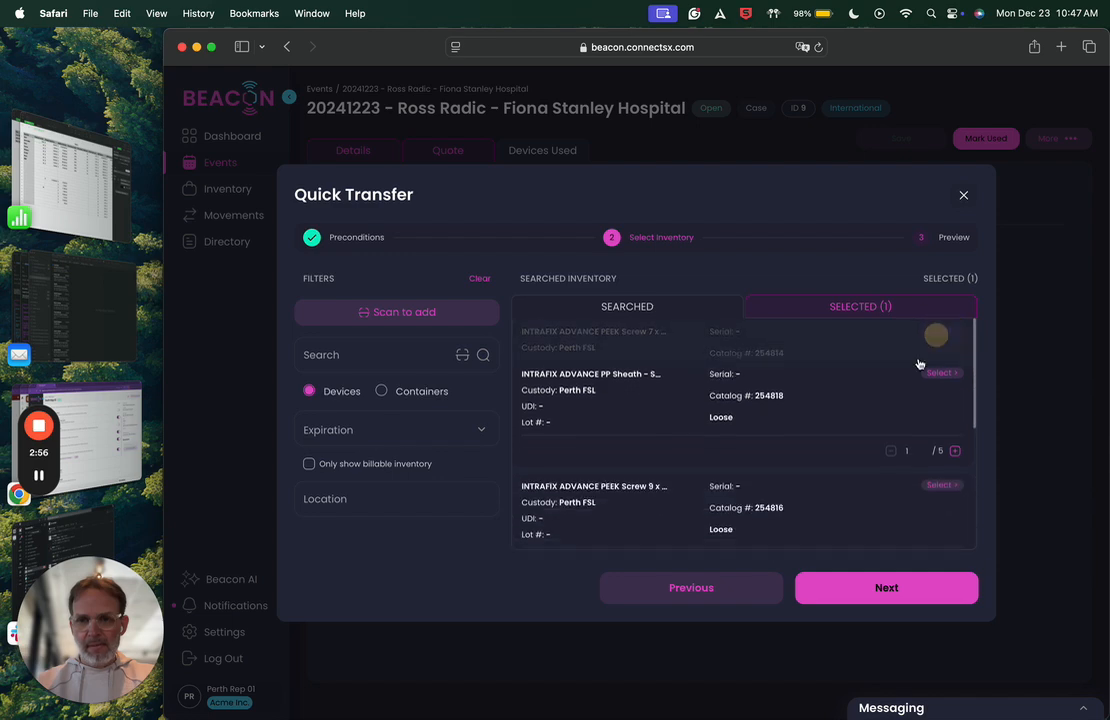
pyautogui.click(838, 590)
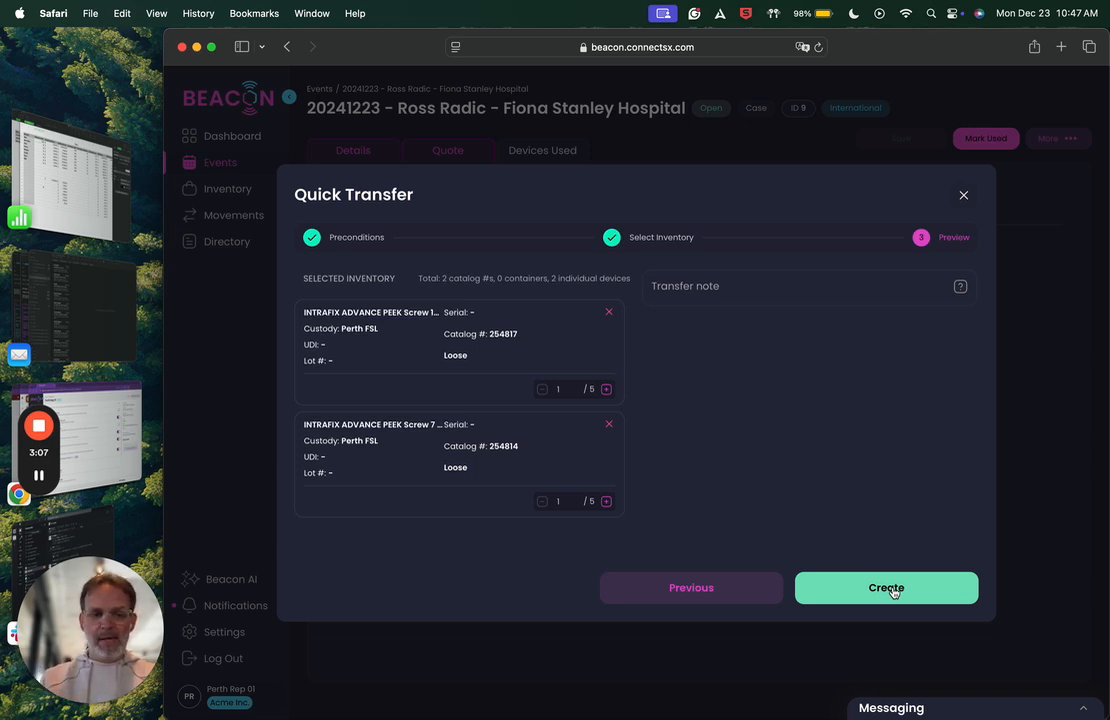
pyautogui.click(893, 591)
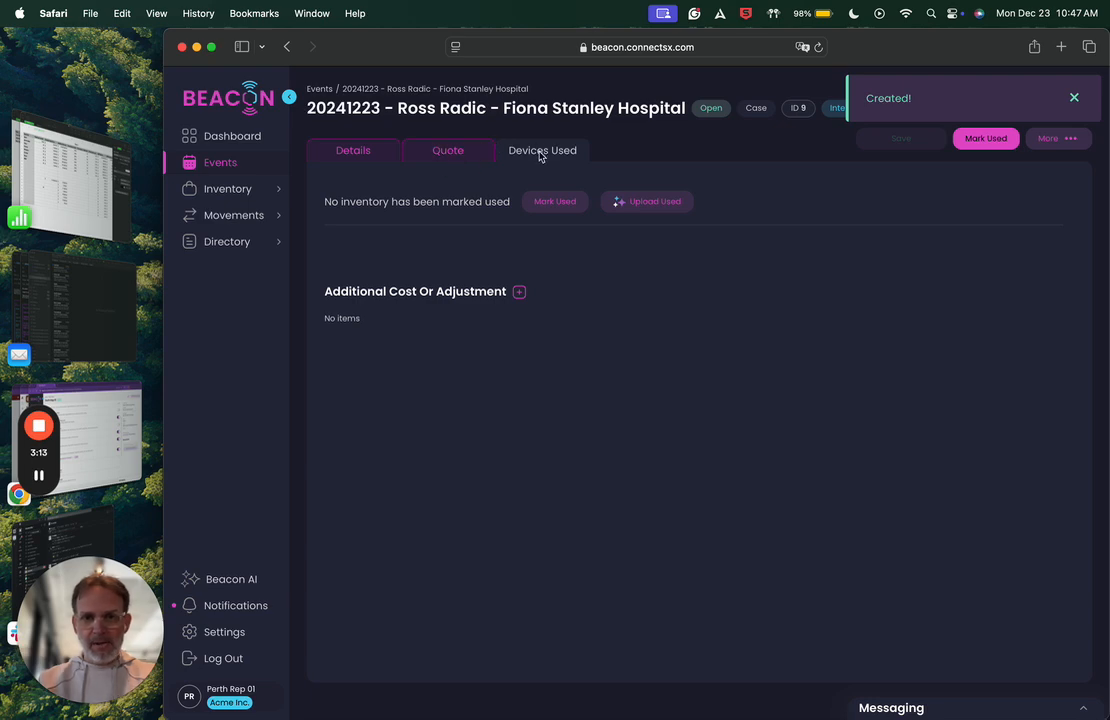
# Step: Mark two catalog 254816 devices from the rep's own inventory as used on the event, one of them from lot DEP2445001
pyautogui.click(547, 202)
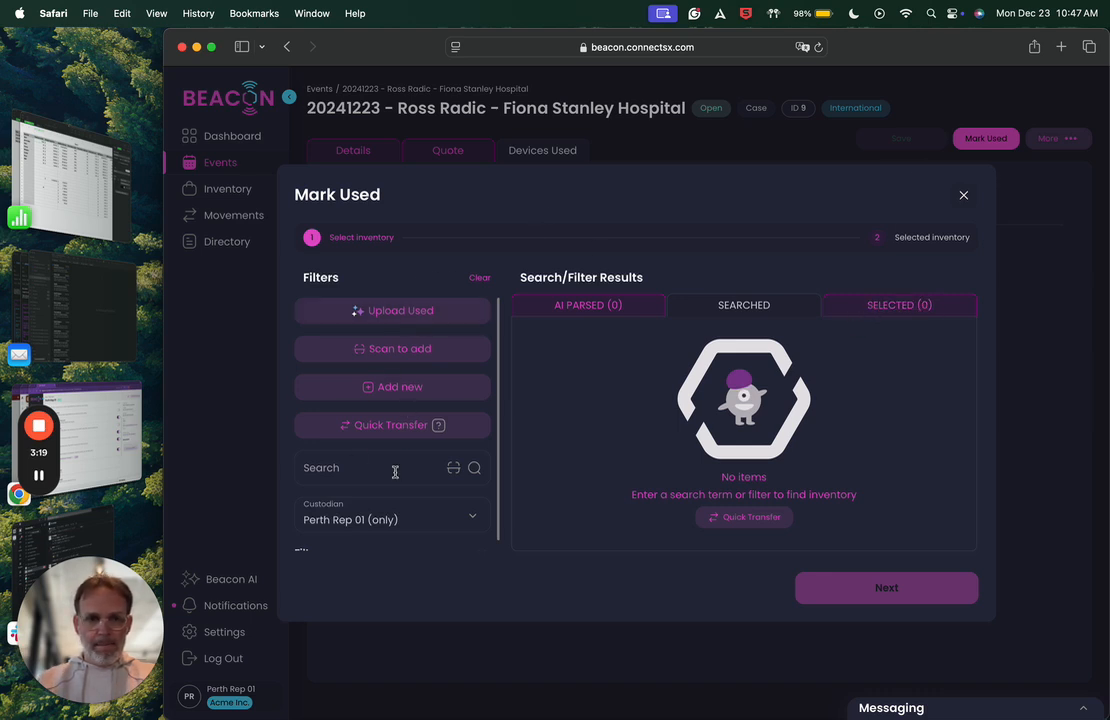
pyautogui.click(474, 467)
pyautogui.click(937, 329)
pyautogui.click(937, 329)
pyautogui.click(826, 598)
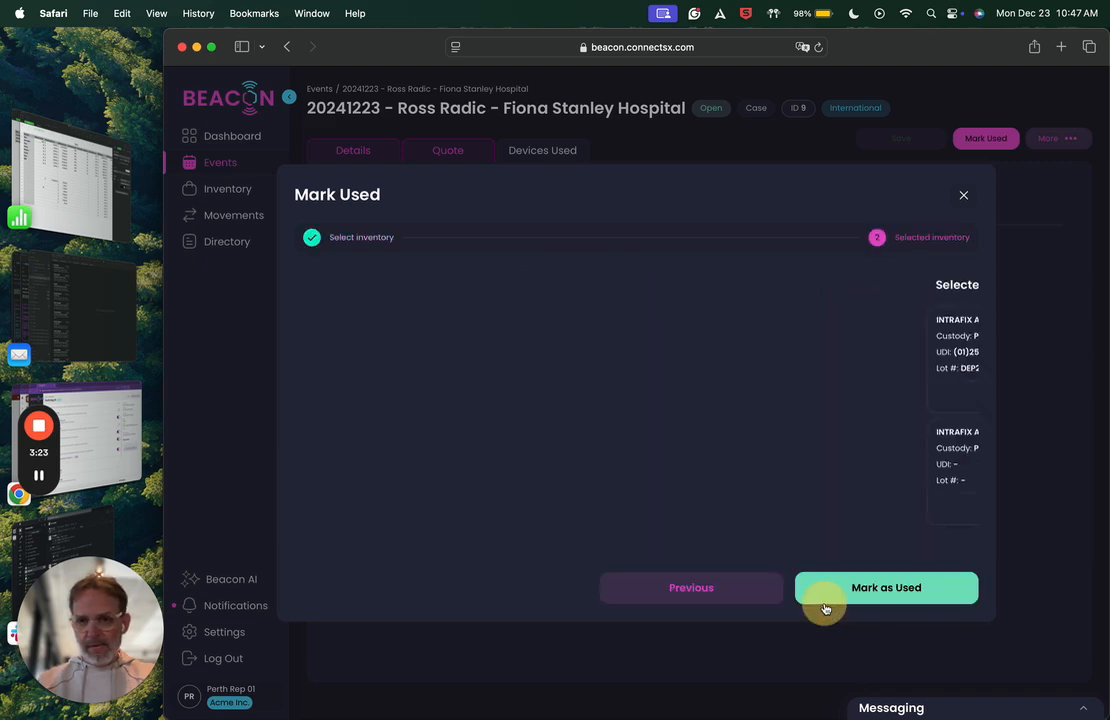
pyautogui.click(835, 589)
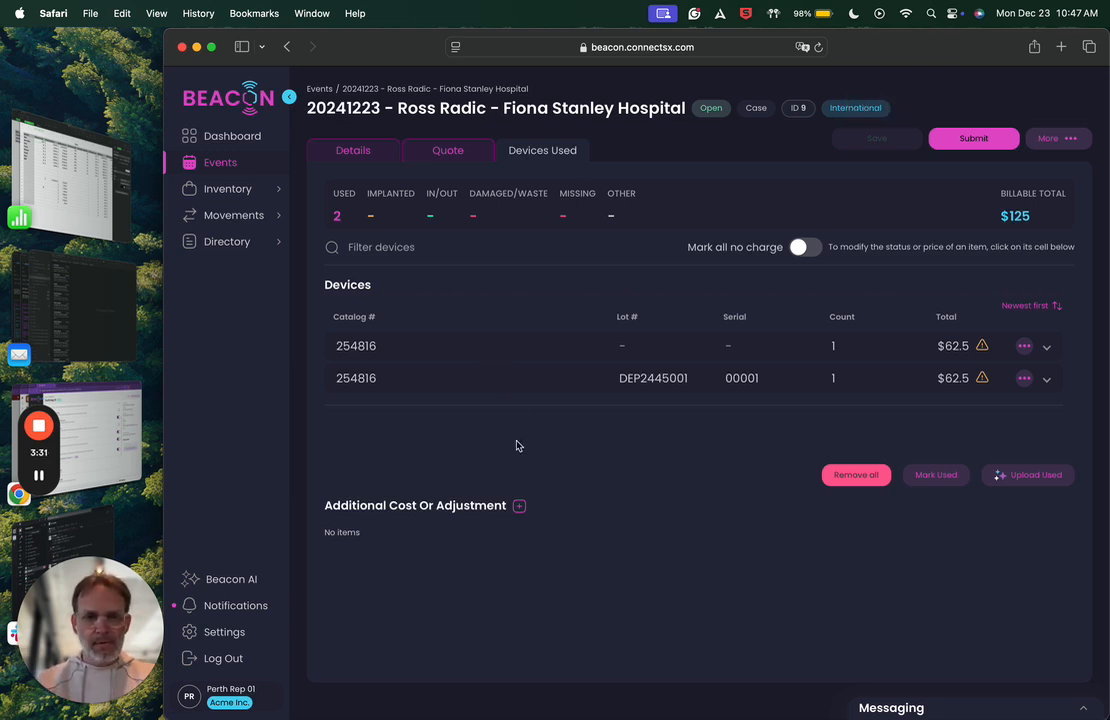
# Step: Open the transfers board and expand the accepted transfer of Dec 23, 2024 09:47 AM to check its details
pyautogui.click(217, 215)
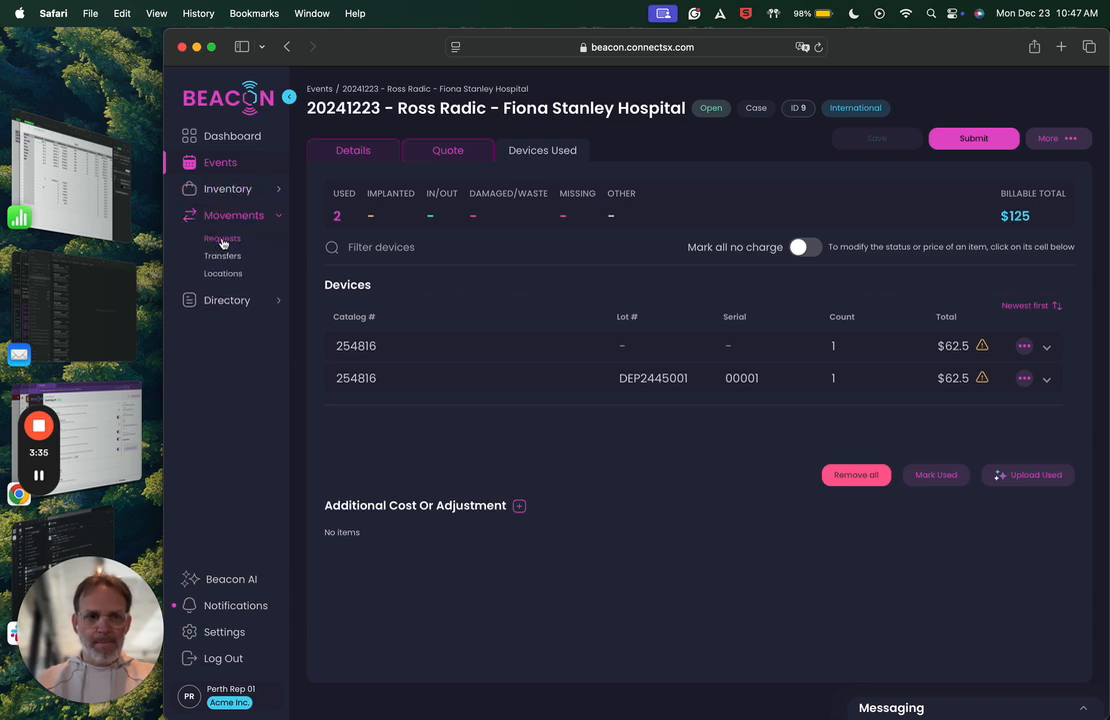
pyautogui.click(222, 256)
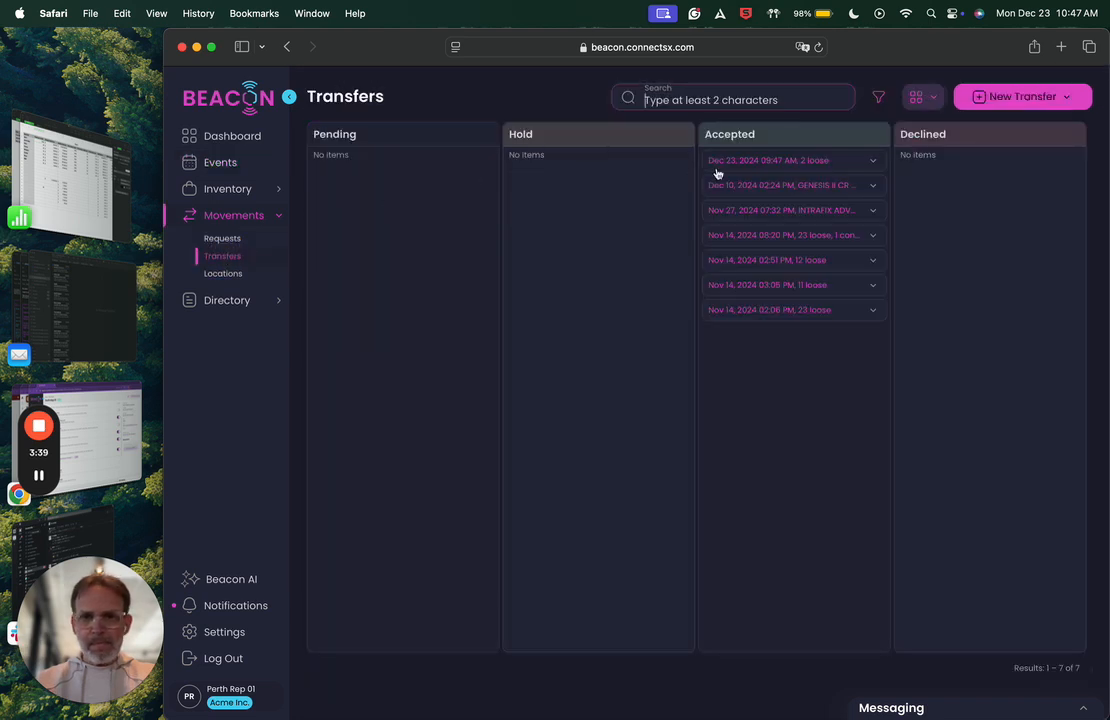
pyautogui.click(871, 162)
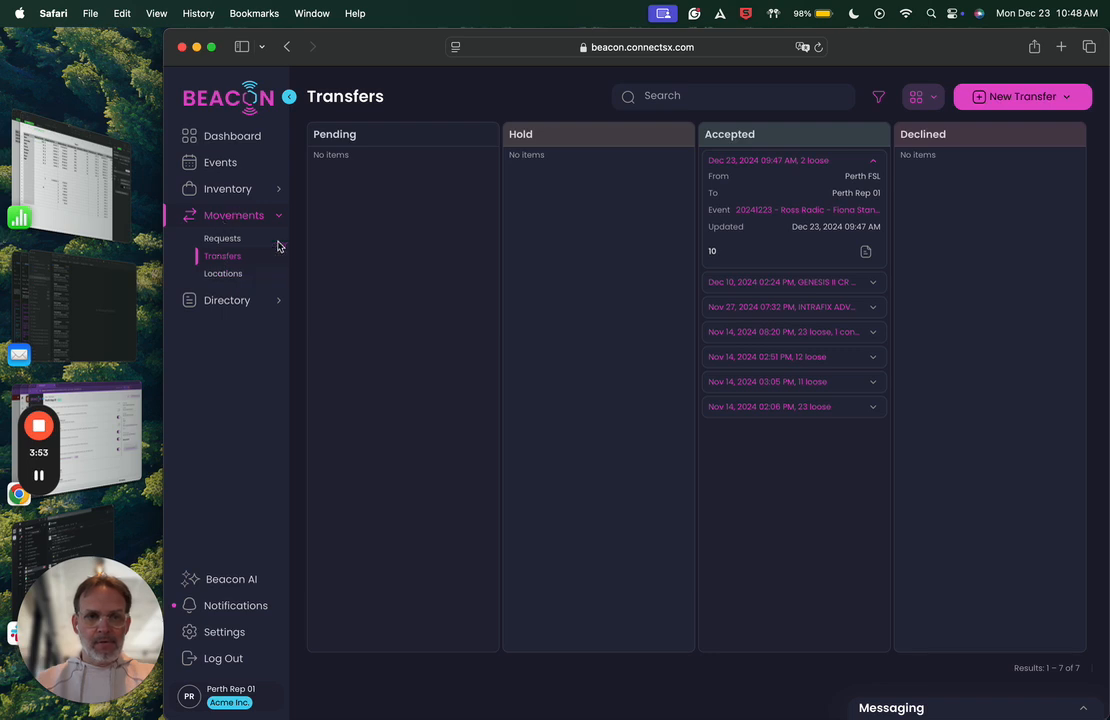
# Step: Review the options for starting a new transfer, closing the blank transfer form without creating one
pyautogui.click(975, 97)
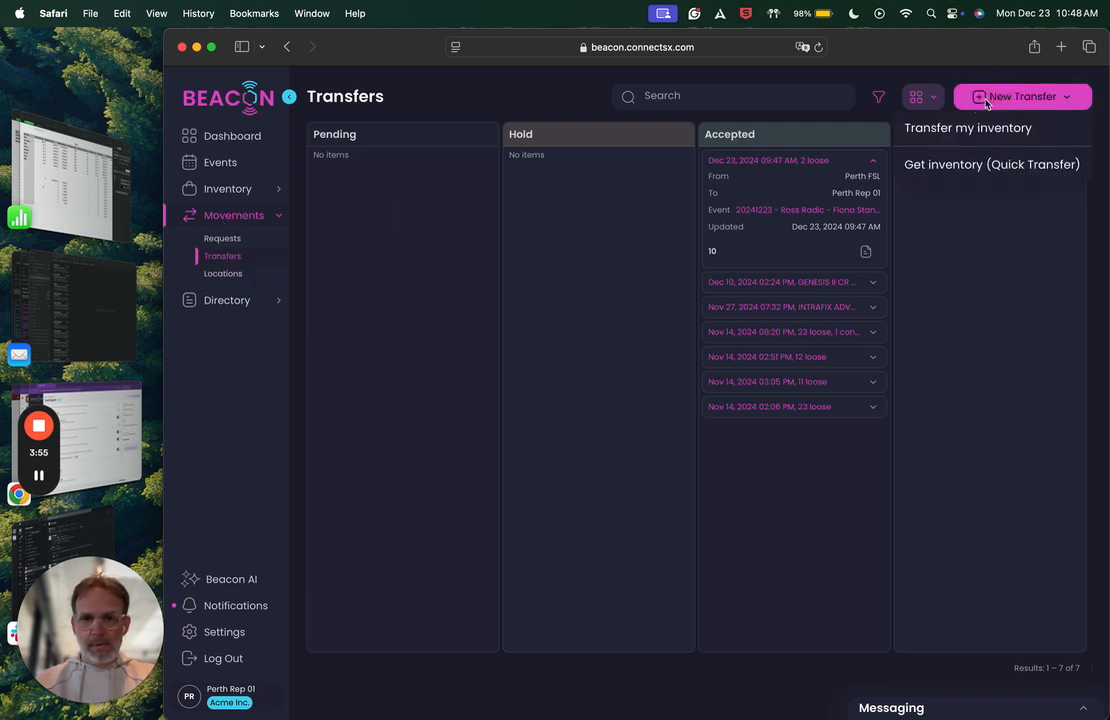
pyautogui.click(924, 137)
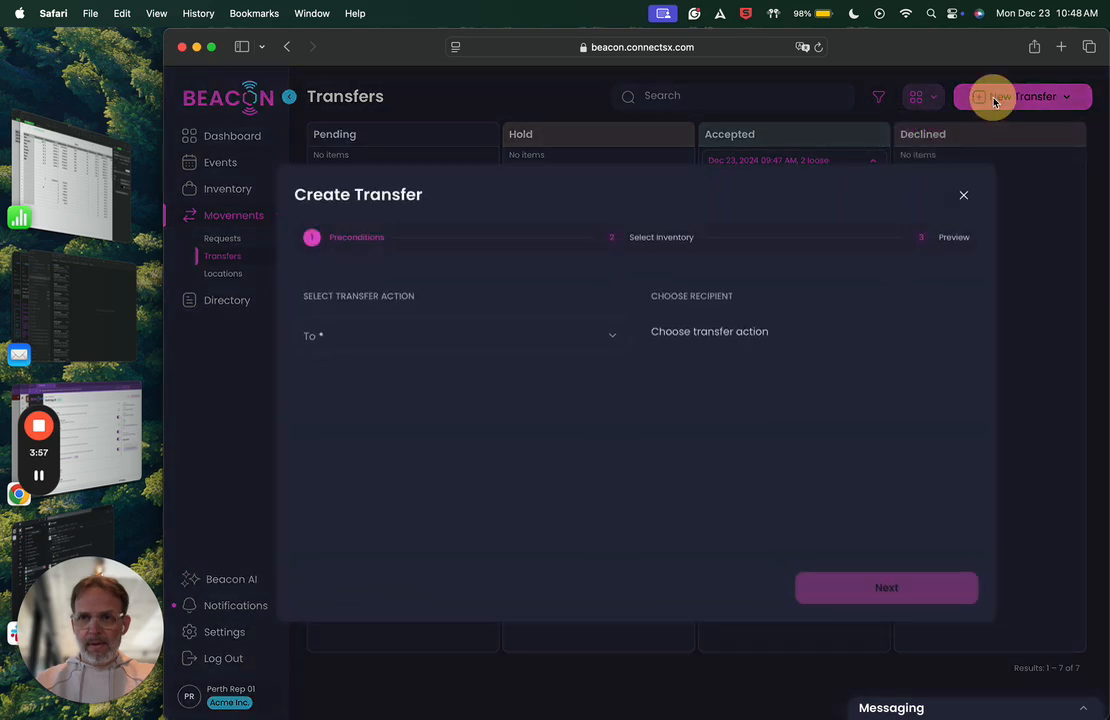
pyautogui.click(963, 196)
pyautogui.click(990, 97)
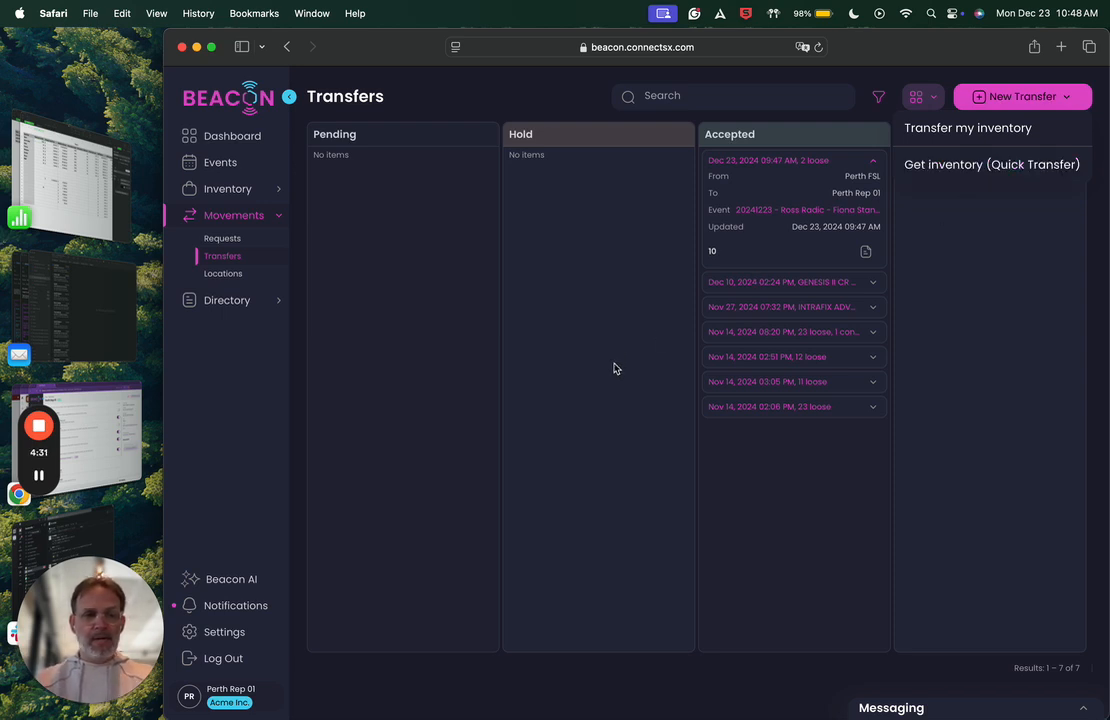
# Step: Switch to the operations account in Chrome, open its transfers board and expand the accepted Dec 23, 2024 09:47 AM transfer
pyautogui.click(131, 453)
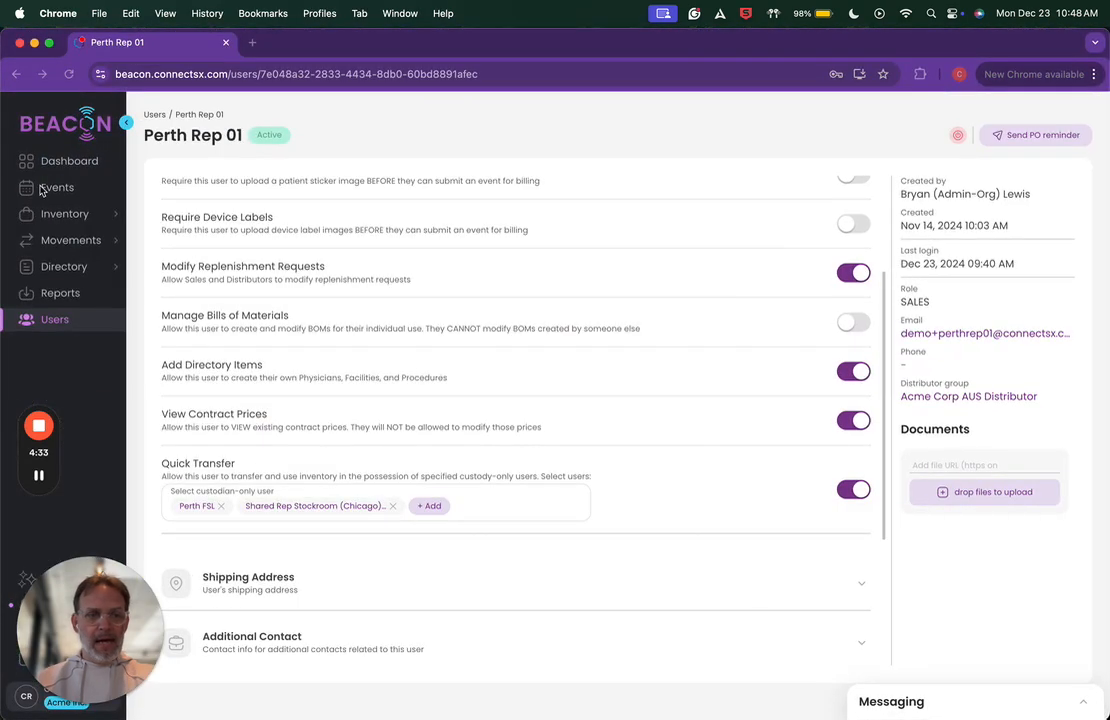
pyautogui.click(57, 240)
pyautogui.click(55, 281)
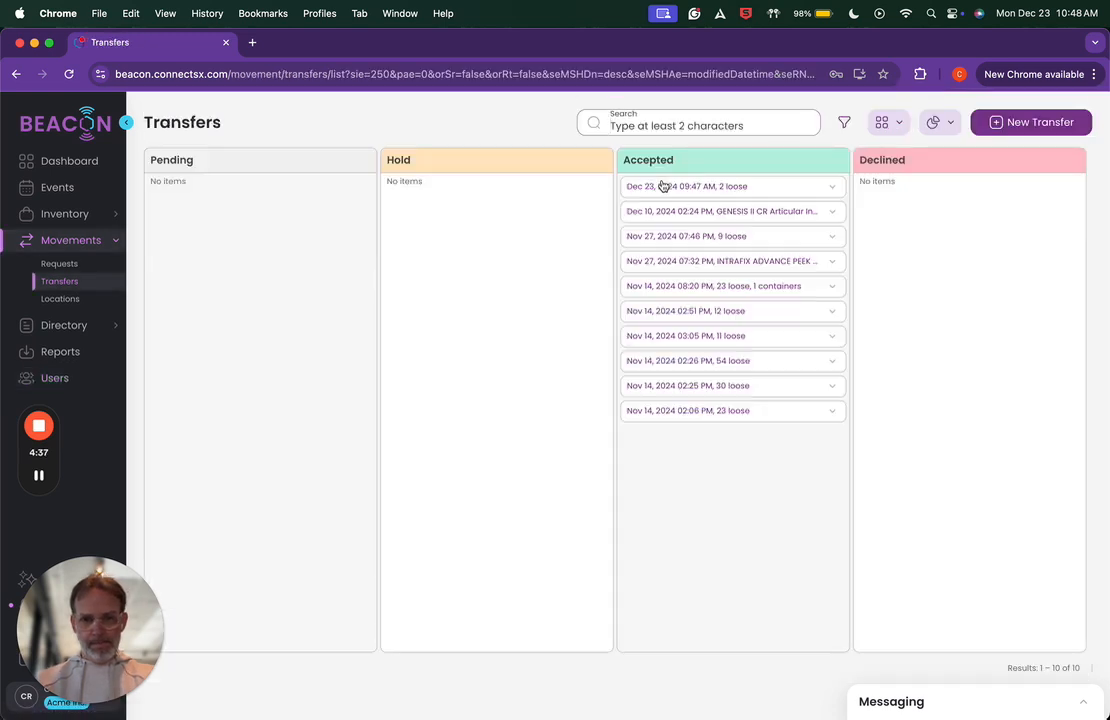
pyautogui.click(832, 186)
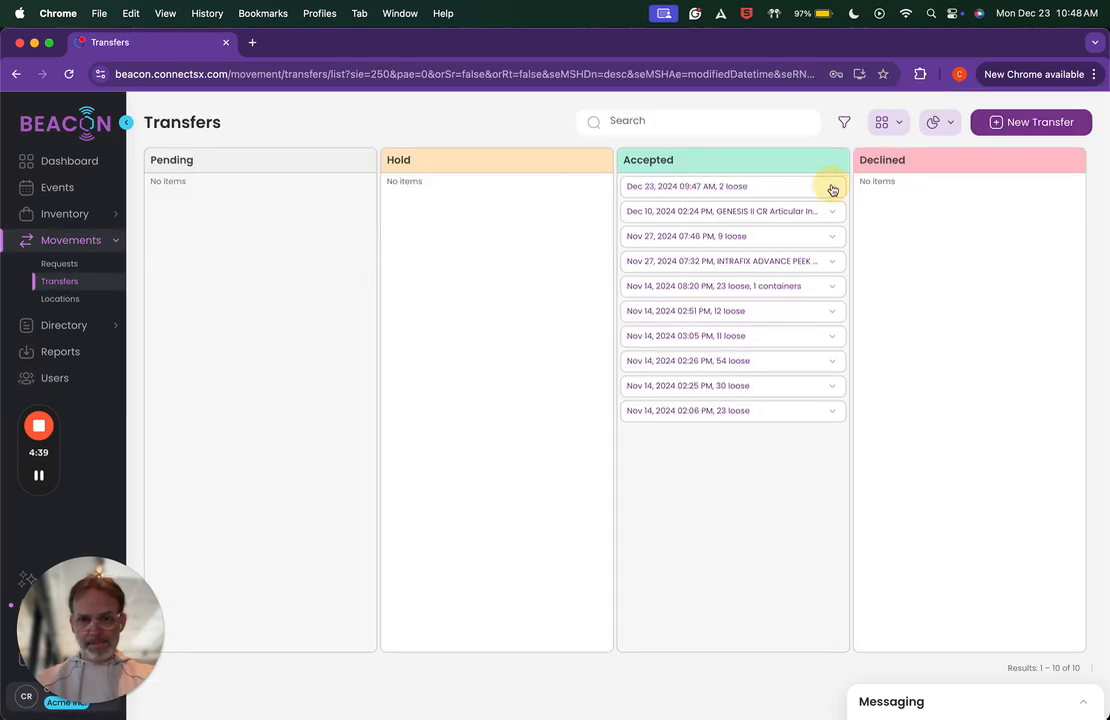